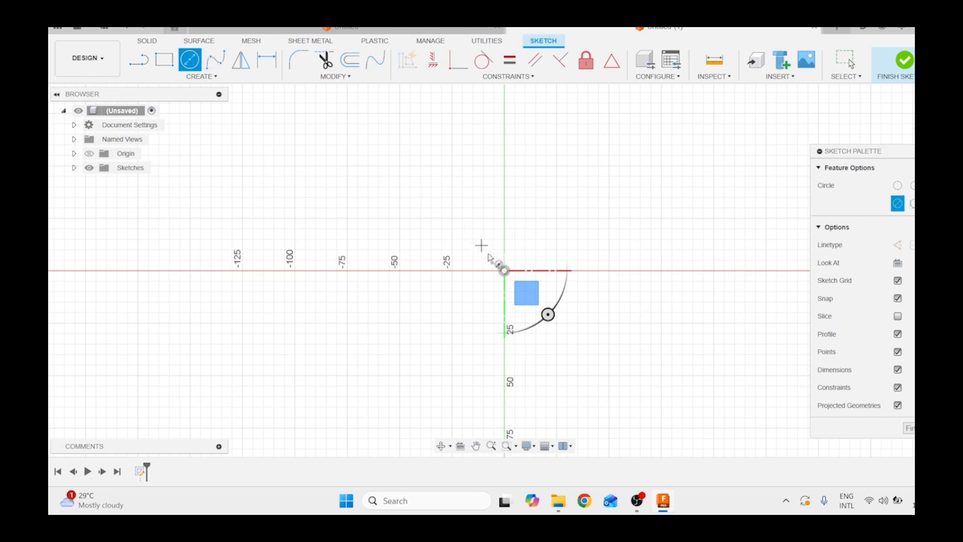
Sketch a 50 mm diameter circle centred on the origin.
left_click(514, 266)
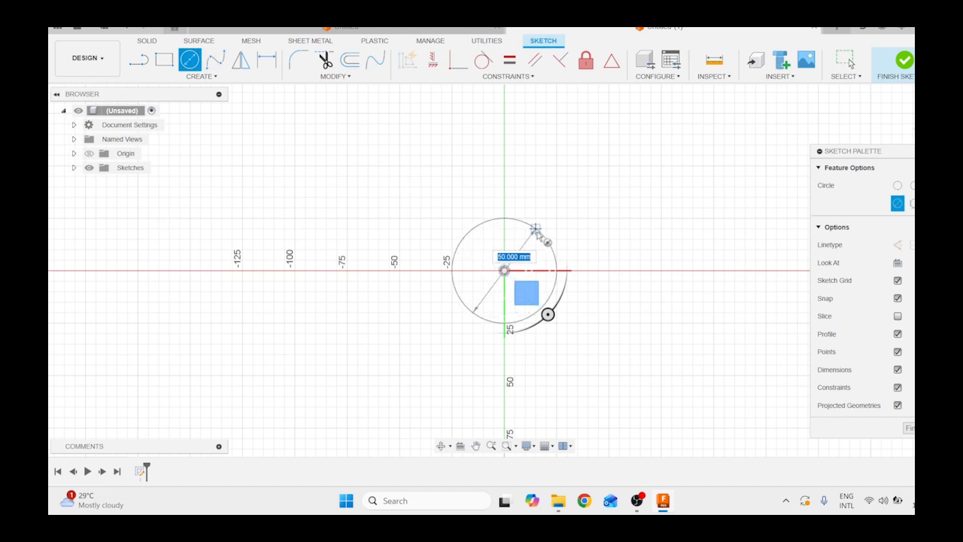
type("50")
key("Return")
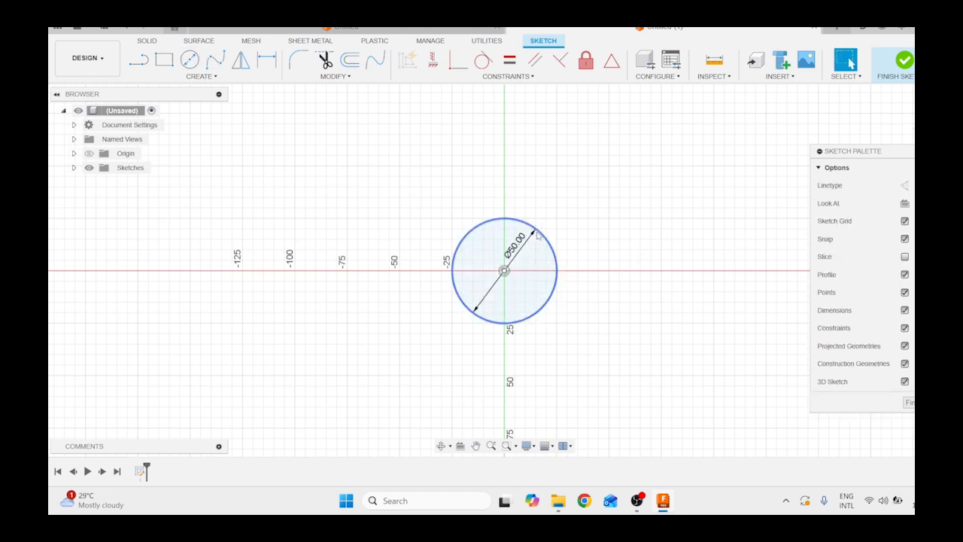
Sketch a 30 mm diameter circle above and to the right of the 50 mm circle.
left_click(190, 60)
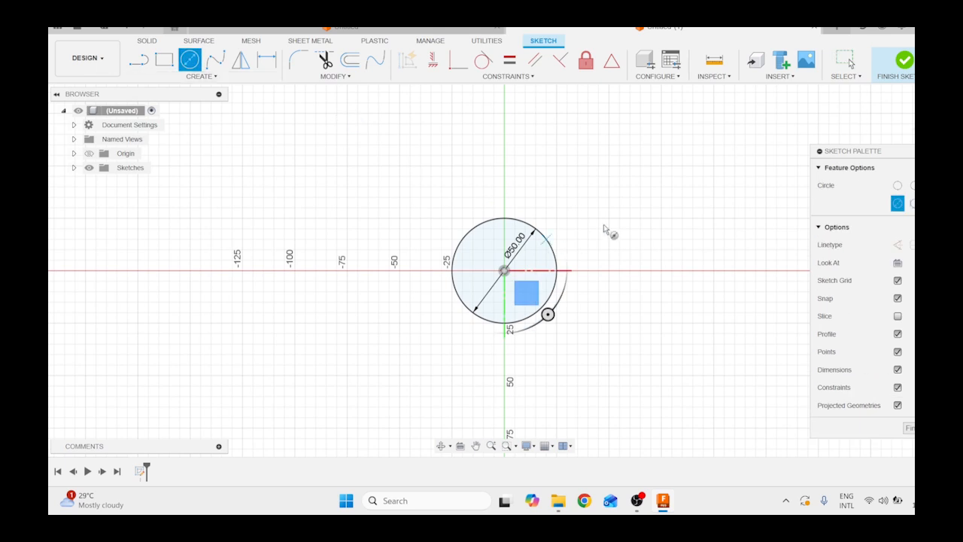
left_click(662, 186)
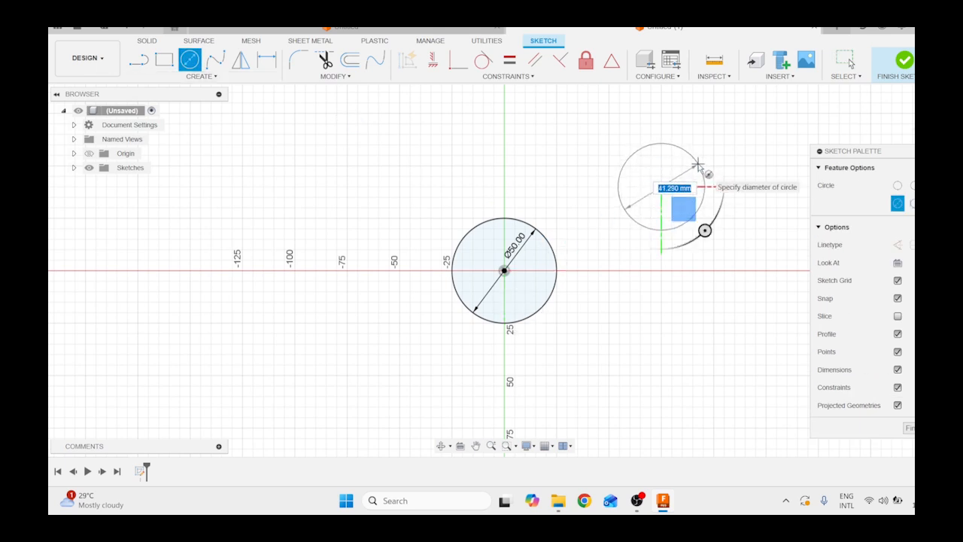
type("30")
key("Return")
key("Escape")
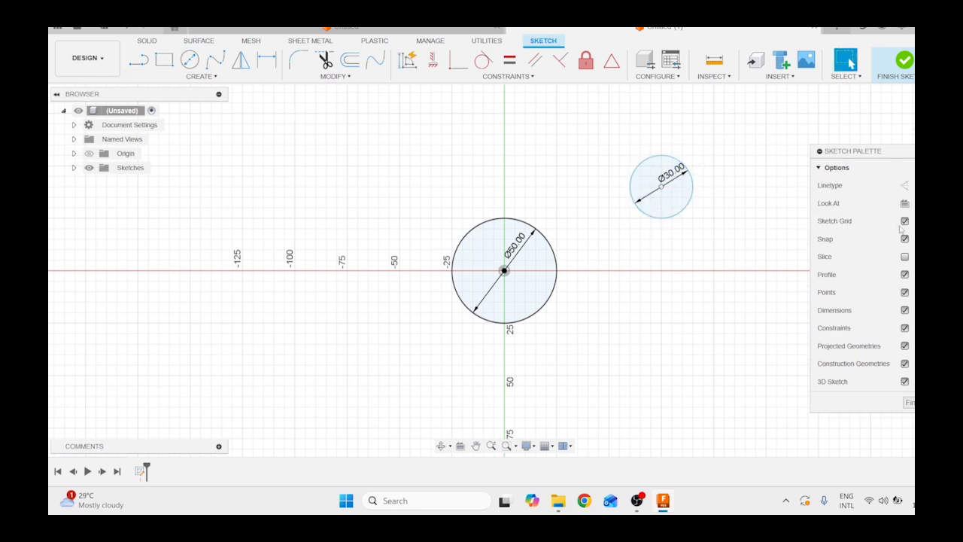
Dimension the vertical distance between the small circle's centre and the origin as 40 mm.
left_click(267, 65)
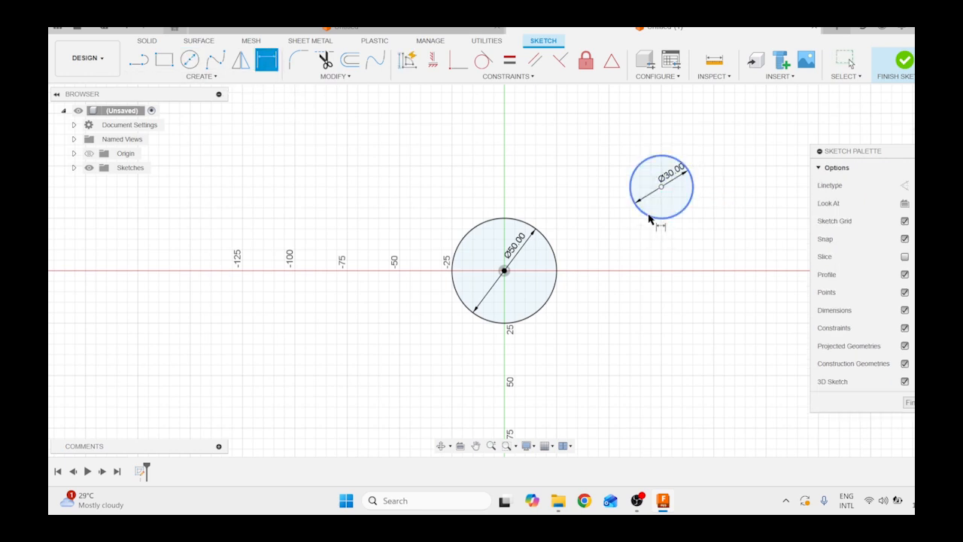
left_click(652, 217)
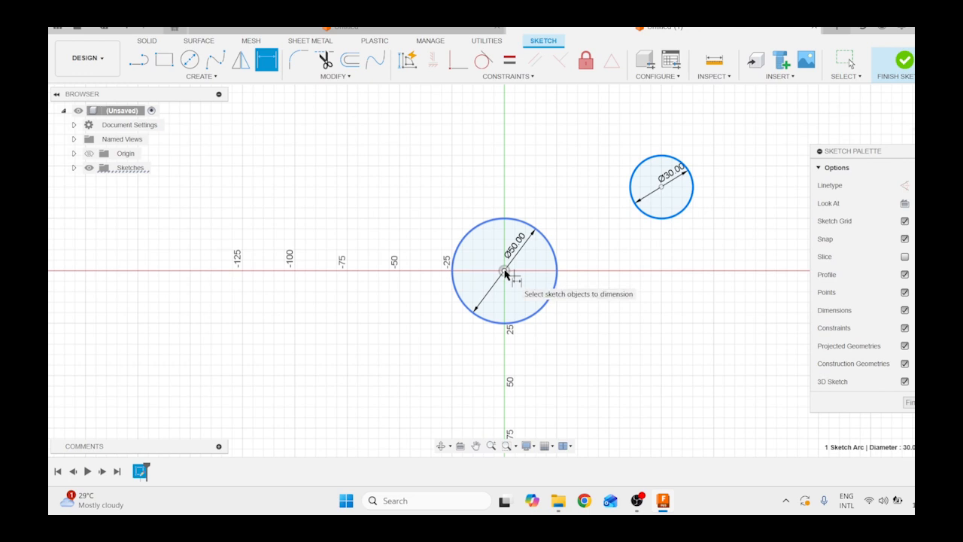
left_click(505, 270)
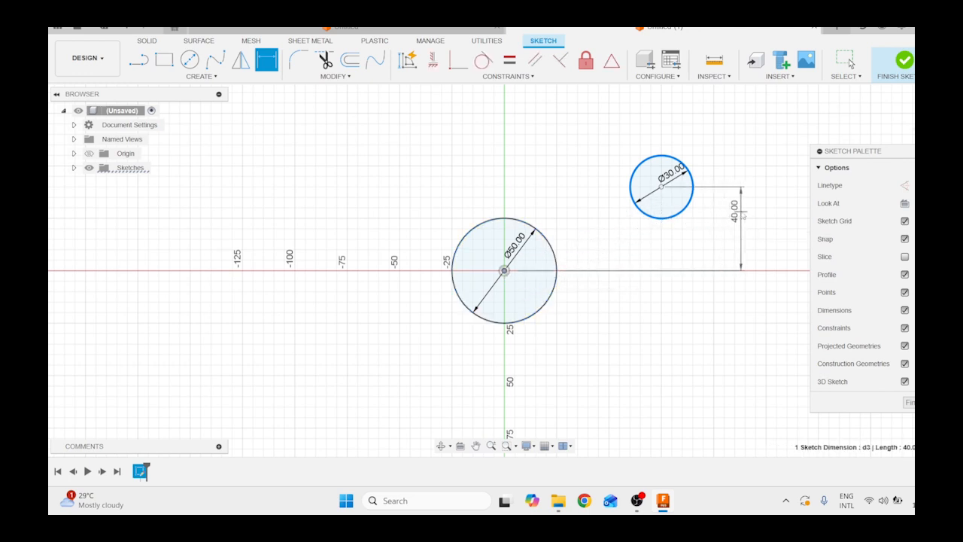
left_click(744, 213)
key("Return")
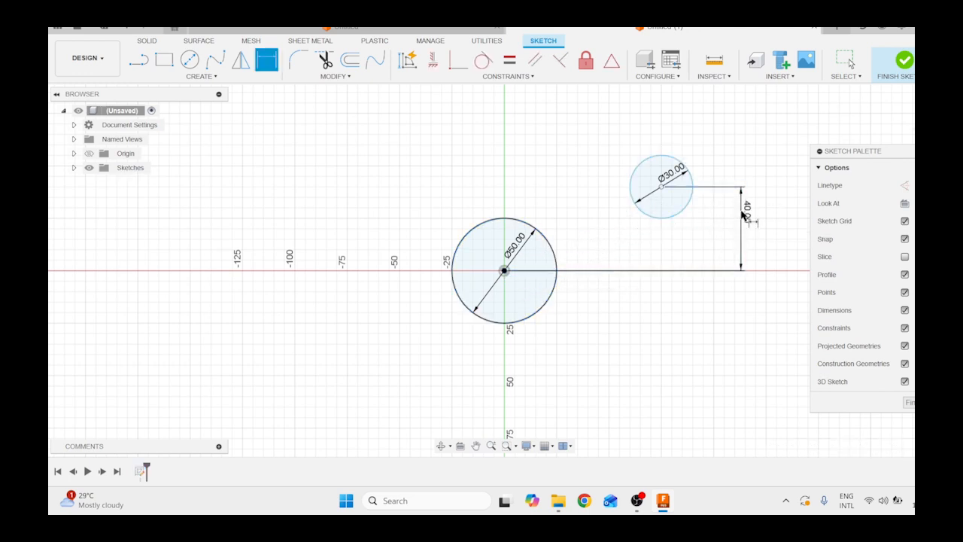
Dimension the horizontal distance between the small circle's centre and the origin as 50 mm.
left_click(661, 186)
left_click(505, 272)
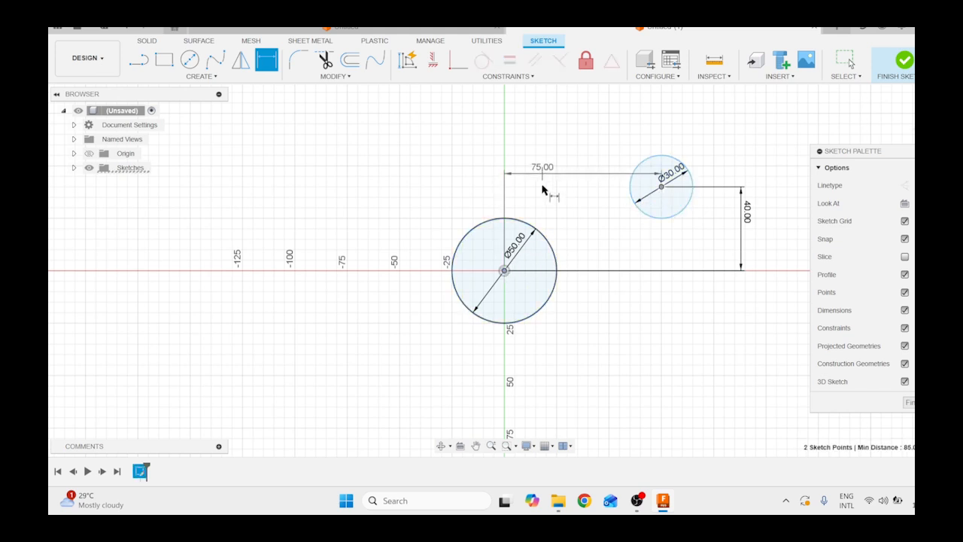
left_click(578, 185)
type("50")
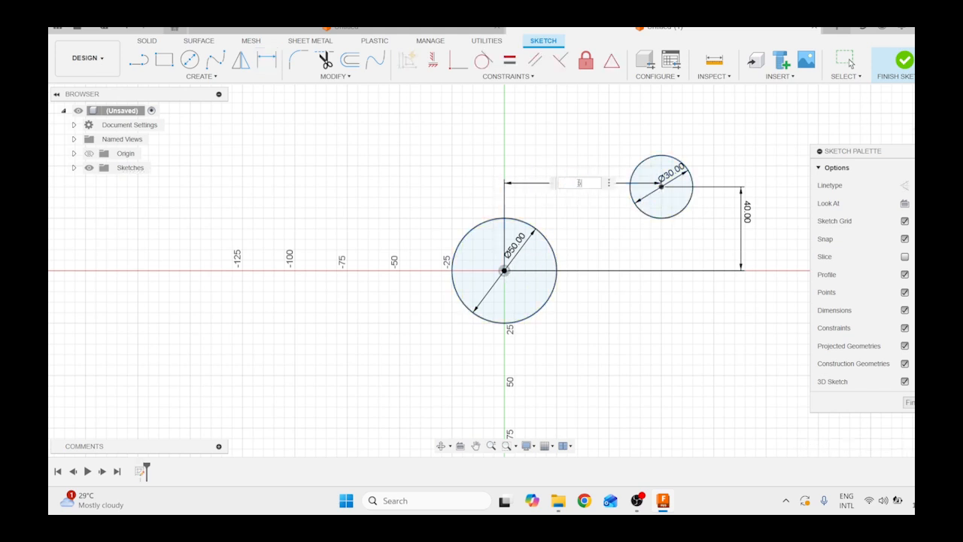
key("Return")
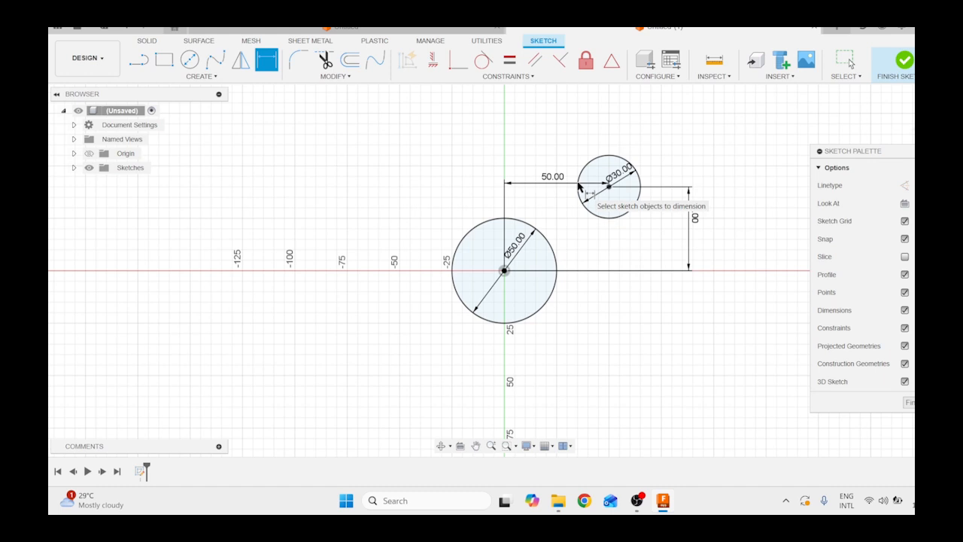
Set the horizontal dimension between the two circle centres to 60 mm.
double_click(553, 178)
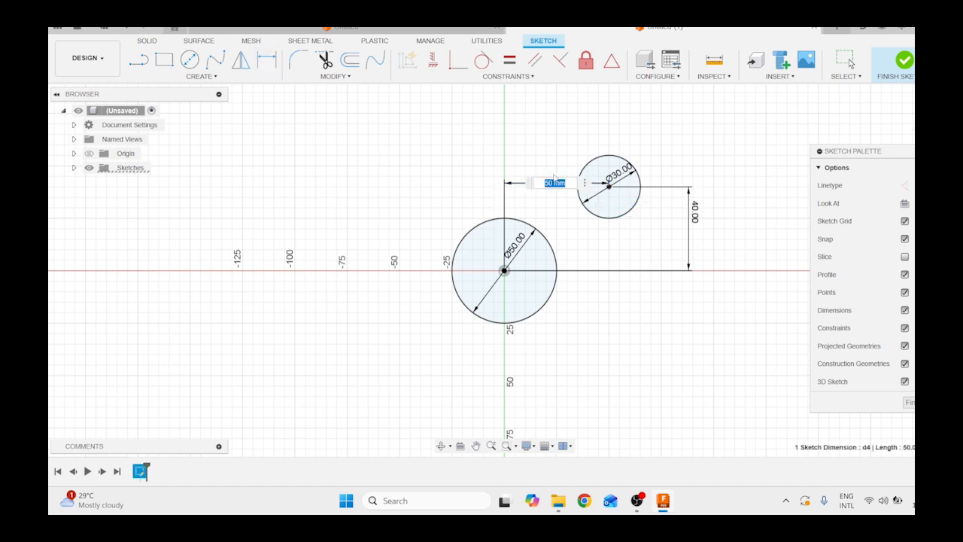
type("60")
key("Return")
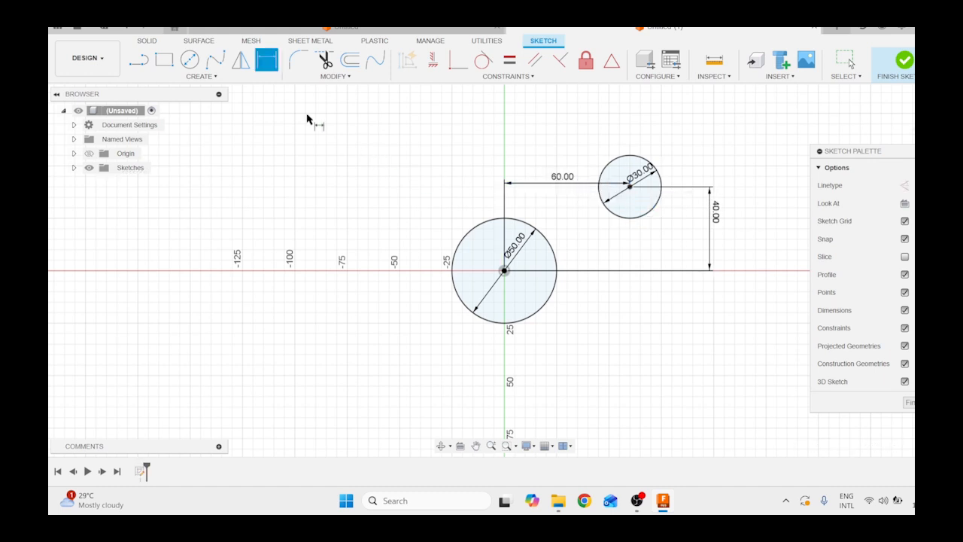
Draw a vertical construction line about 58.5 mm long upward from the origin.
left_click(140, 61)
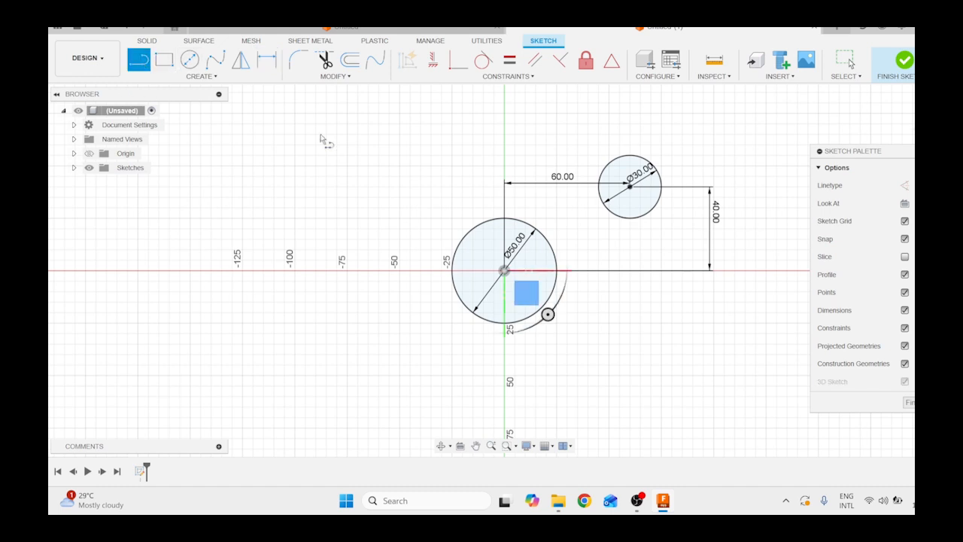
left_click(905, 186)
left_click(504, 148)
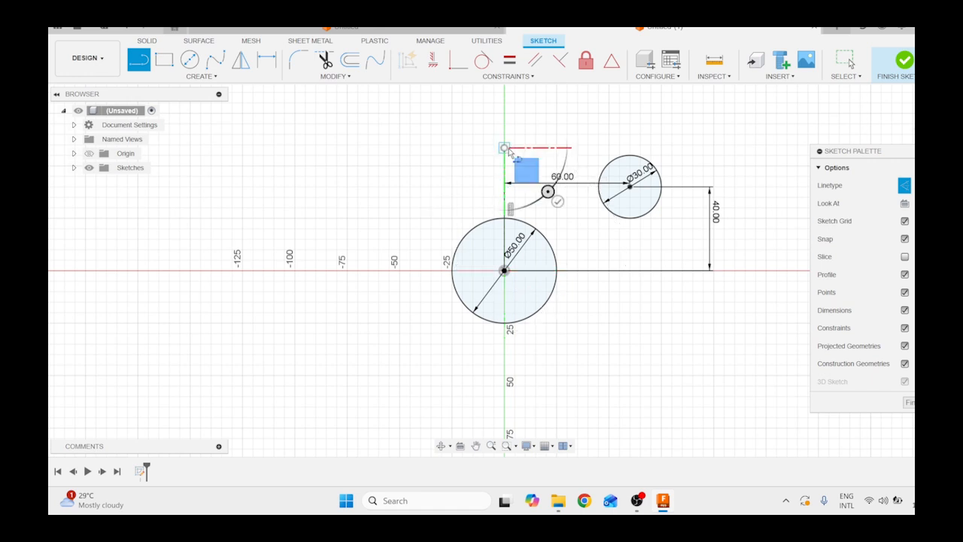
Mirror the 30 mm circle about the vertical construction line.
left_click(243, 63)
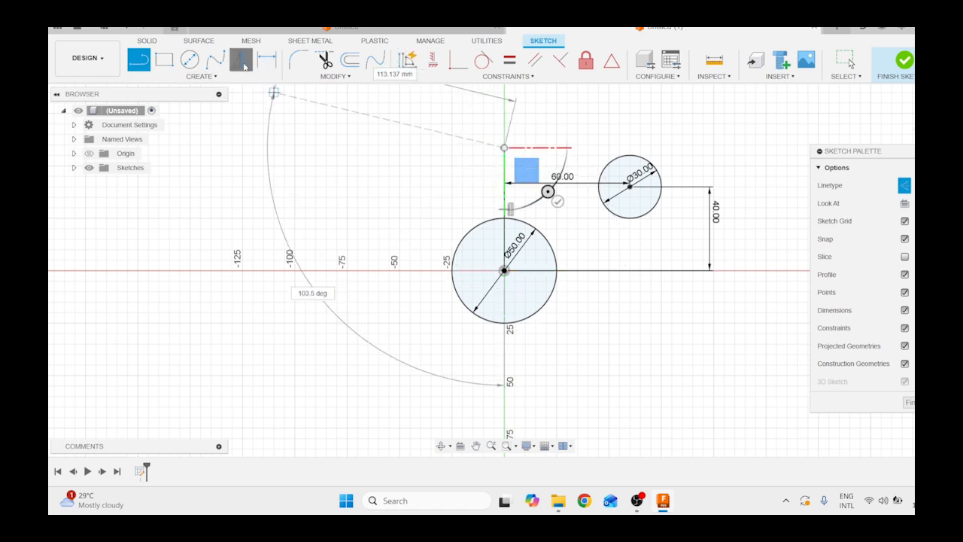
left_click(629, 218)
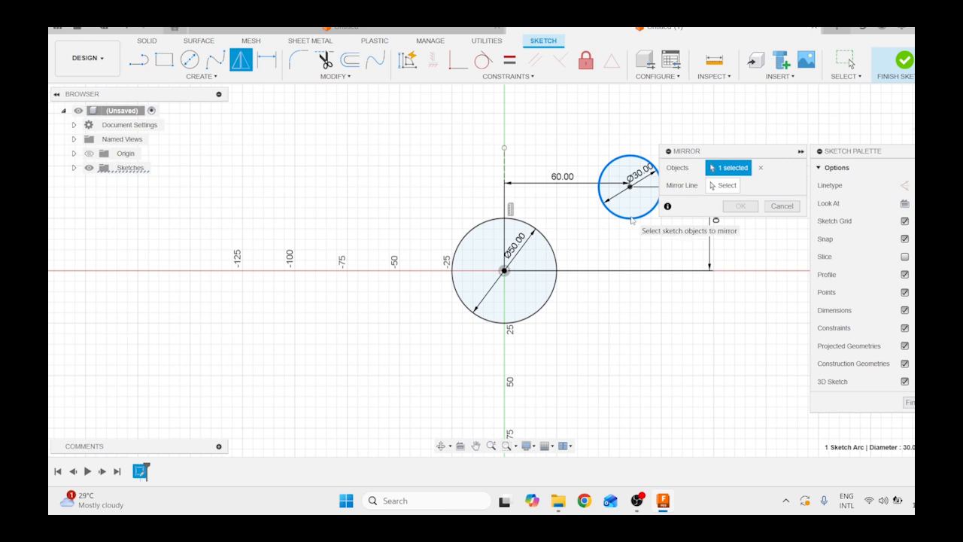
left_click(723, 185)
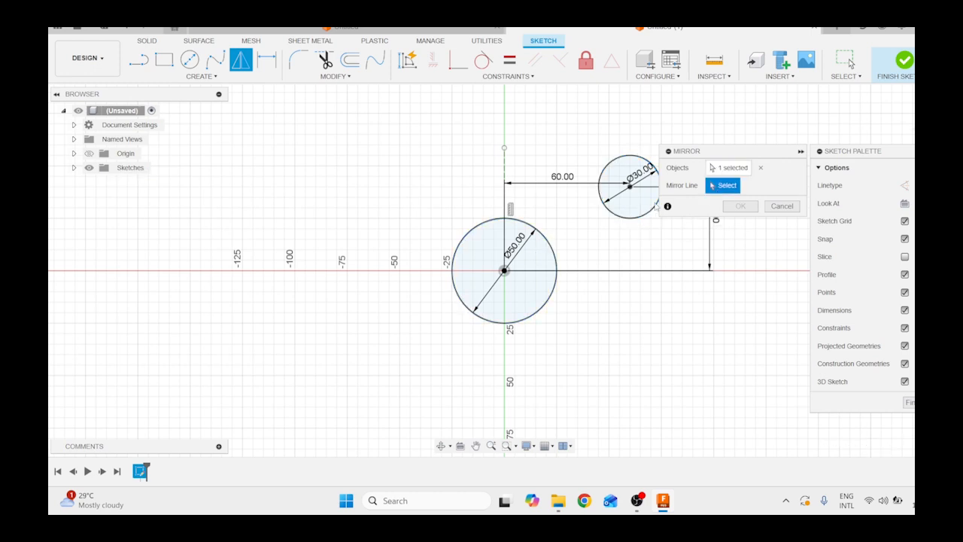
left_click(512, 212)
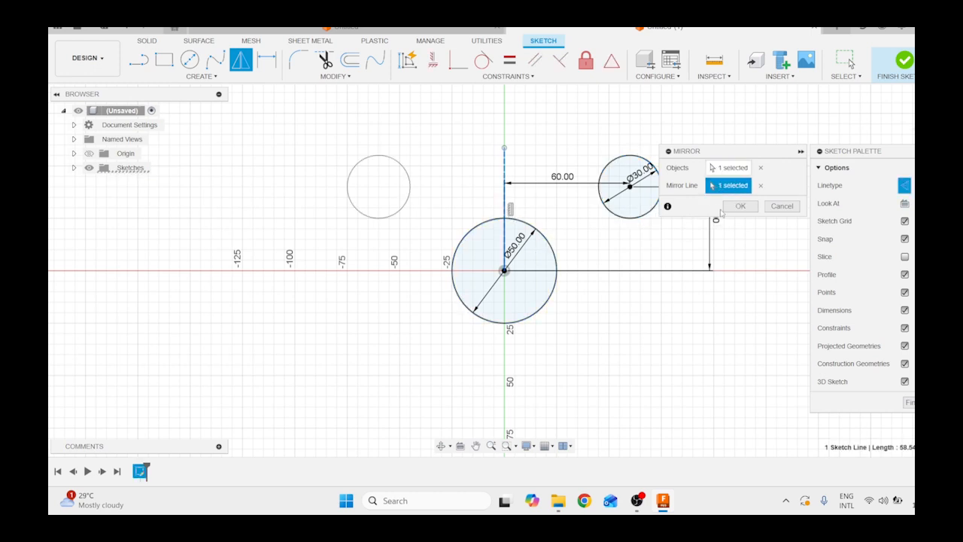
left_click(739, 207)
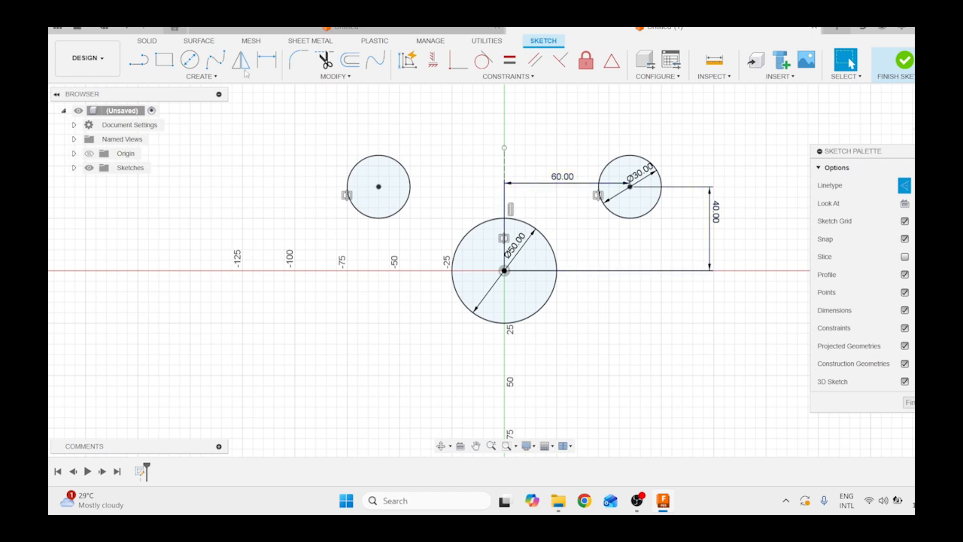
Extrude all three circle profiles 100 mm to one side as new bodies.
left_click(153, 43)
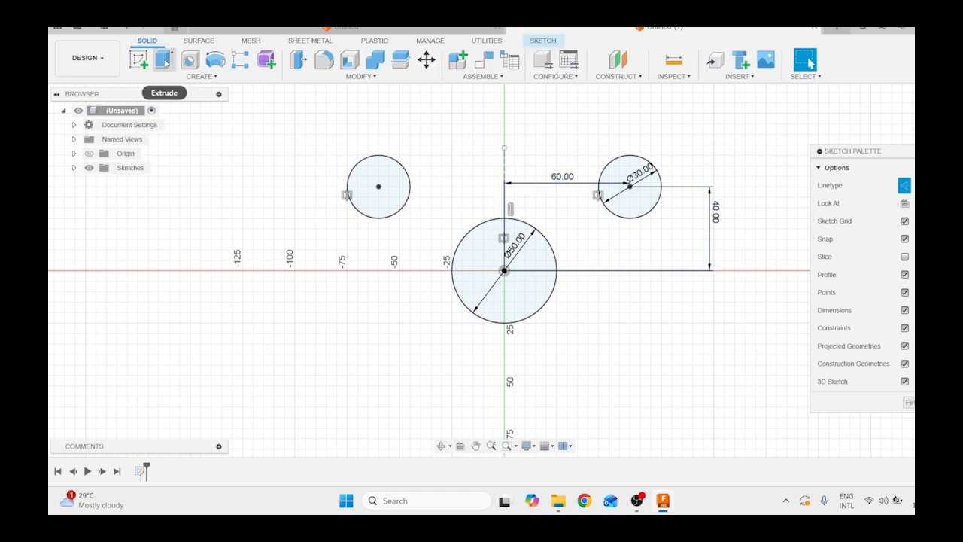
left_click(165, 60)
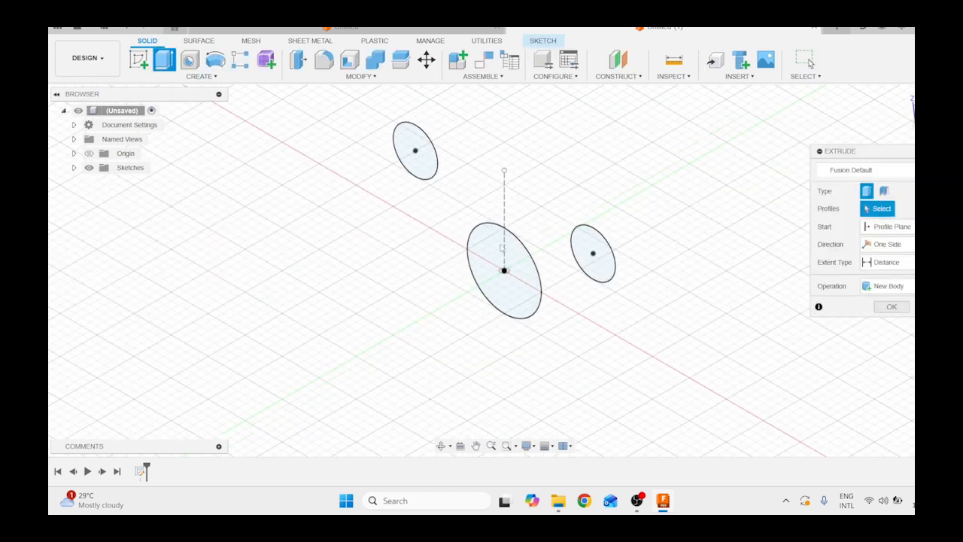
left_click(500, 248)
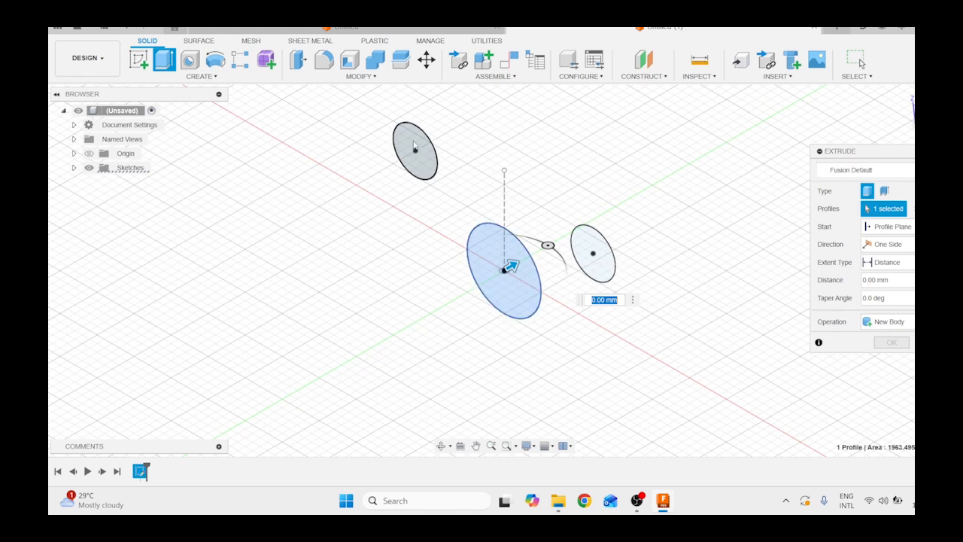
left_click(414, 146)
left_click(598, 252)
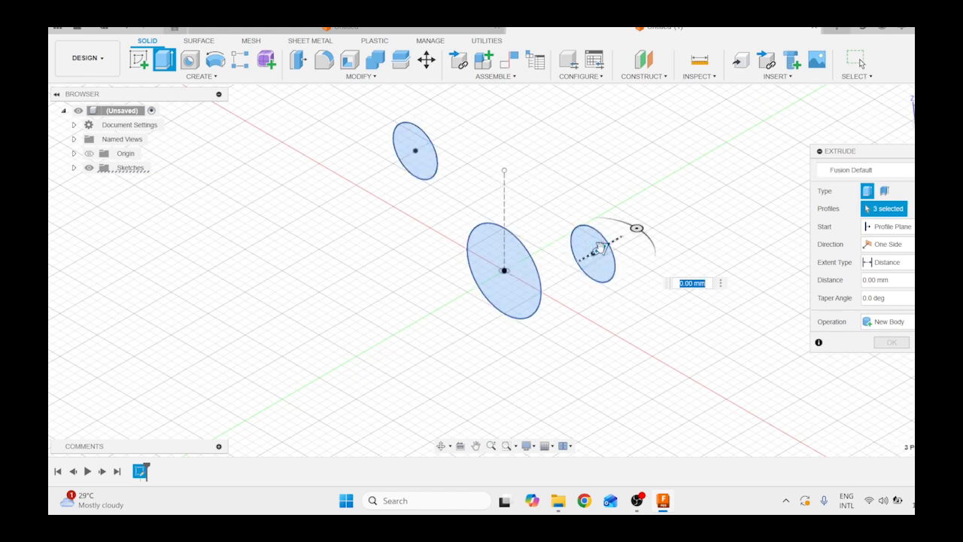
left_click_drag(600, 250, 748, 155)
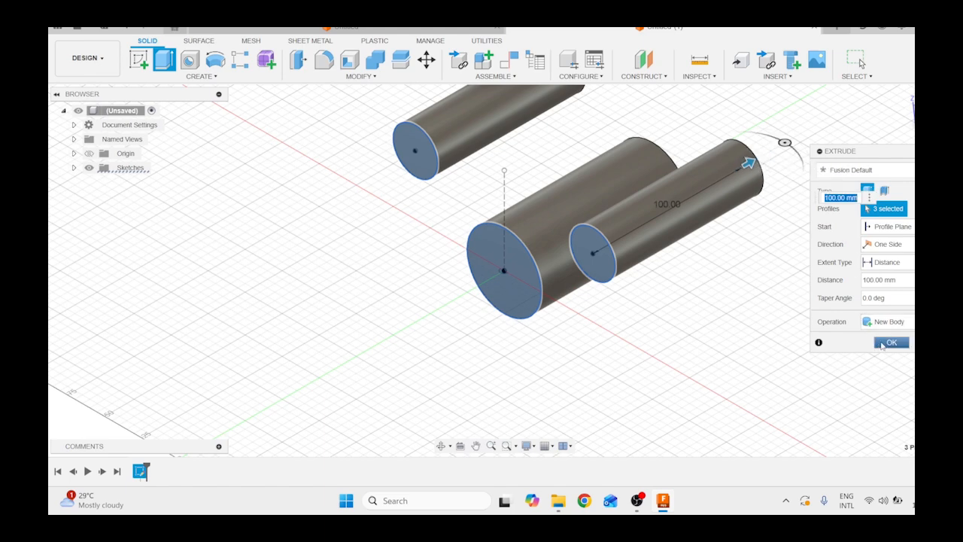
left_click(889, 342)
Start Automated Modeling and choose the curved side faces of all three cylinders as the faces to connect.
middle_click_drag(843, 305, 811, 367)
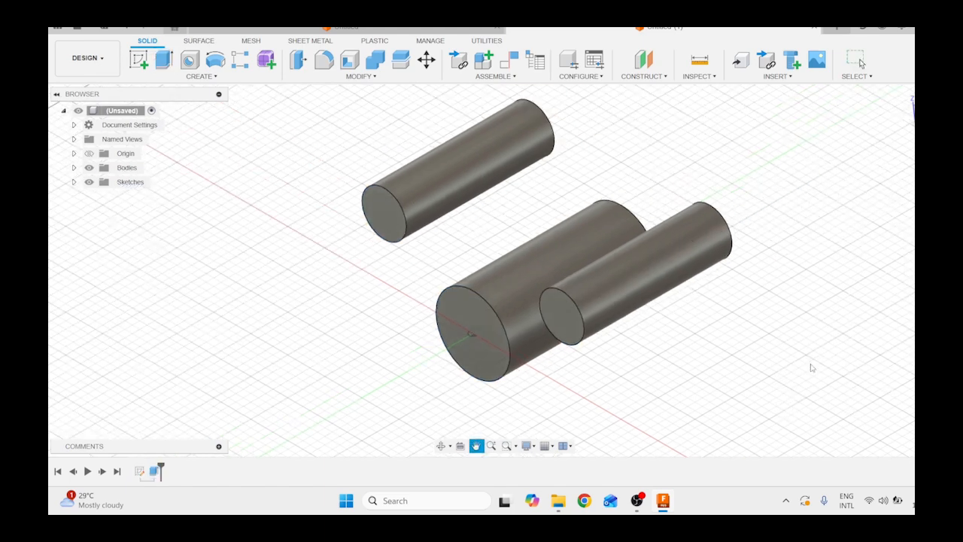
mouse_move(909, 115)
left_mouse_down()
mouse_move(914, 107)
mouse_move(909, 116)
left_mouse_up()
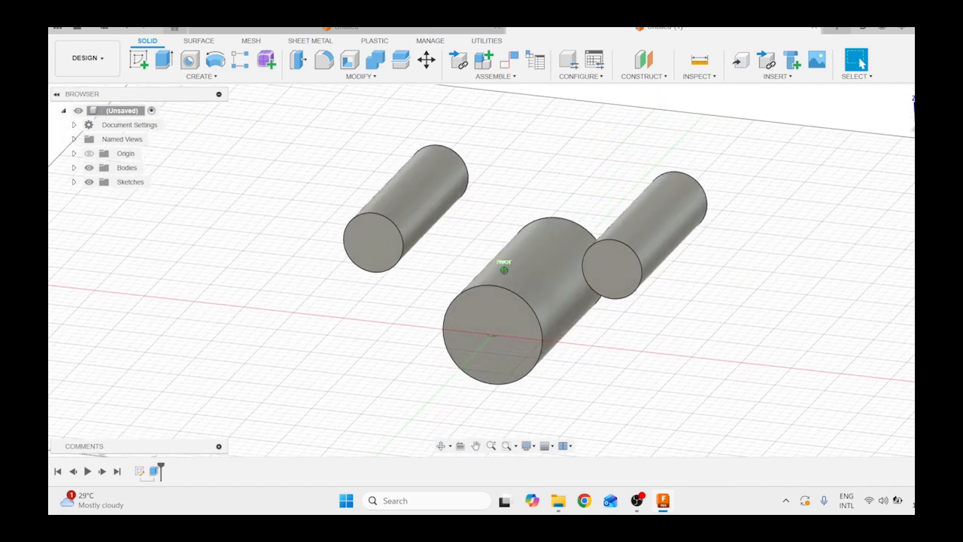
left_click(208, 78)
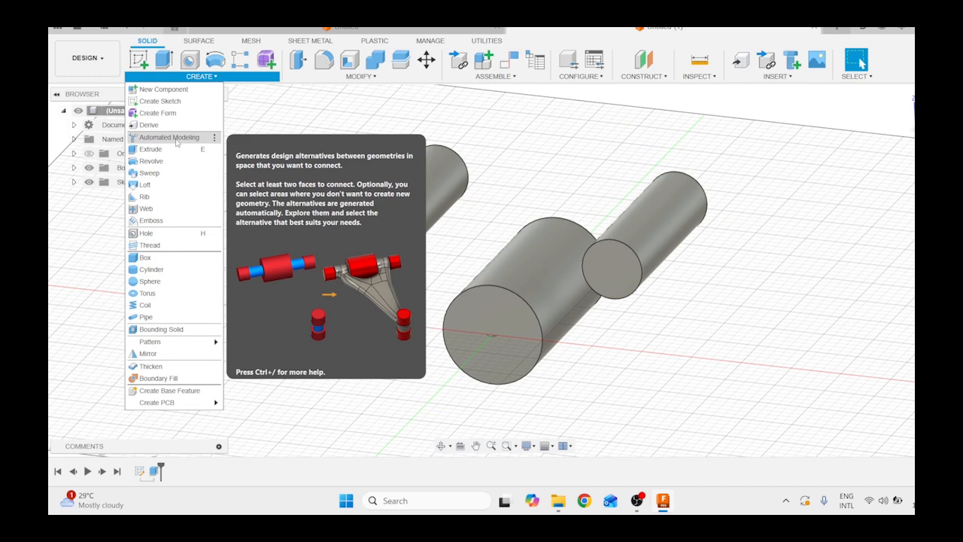
left_click(176, 139)
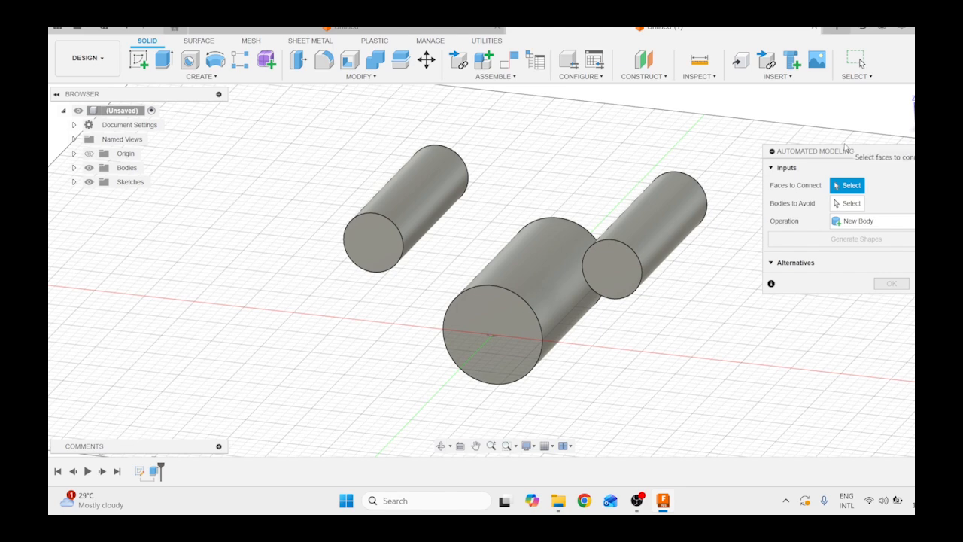
left_click(427, 198)
left_click(534, 279)
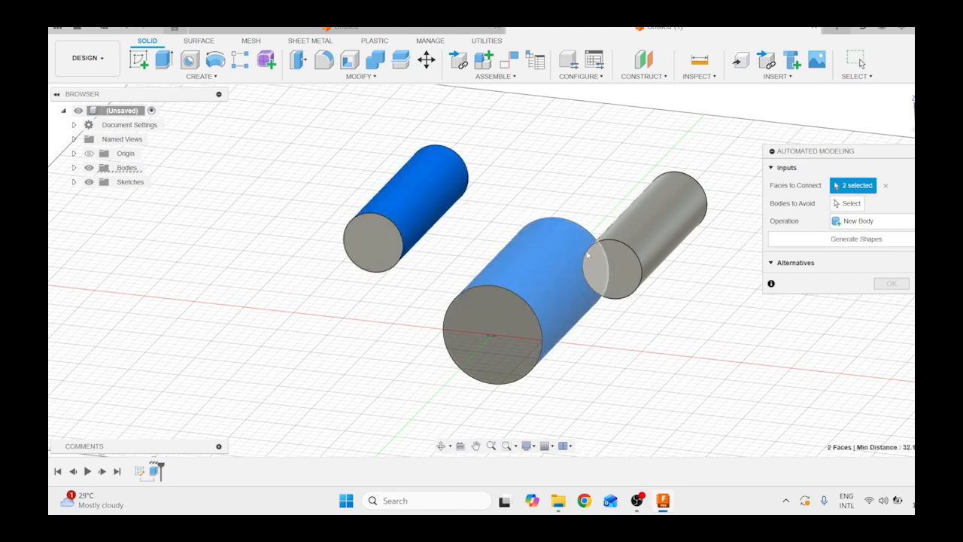
left_click(652, 228)
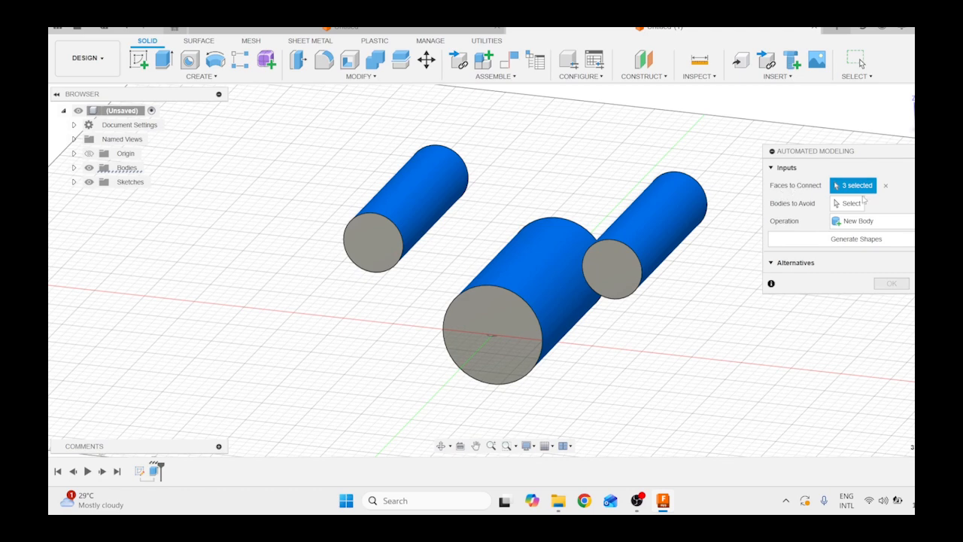
Keep the Automated Modeling operation as New Body and generate the connecting shape alternatives.
left_click(897, 223)
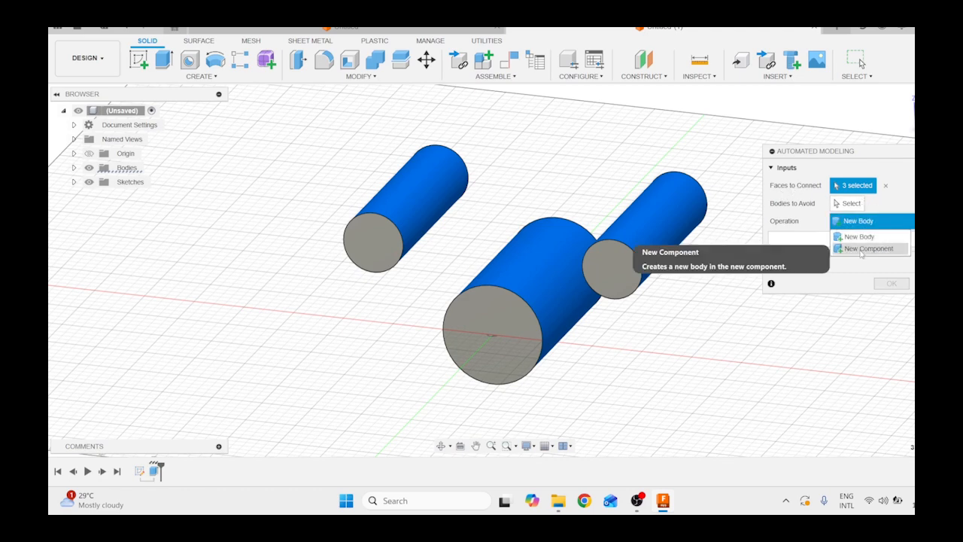
left_click(901, 220)
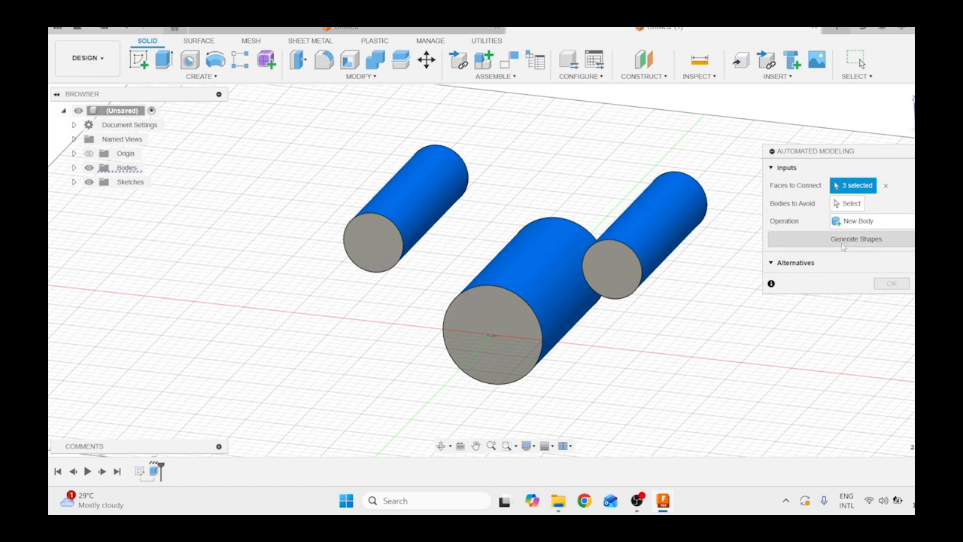
left_click(846, 241)
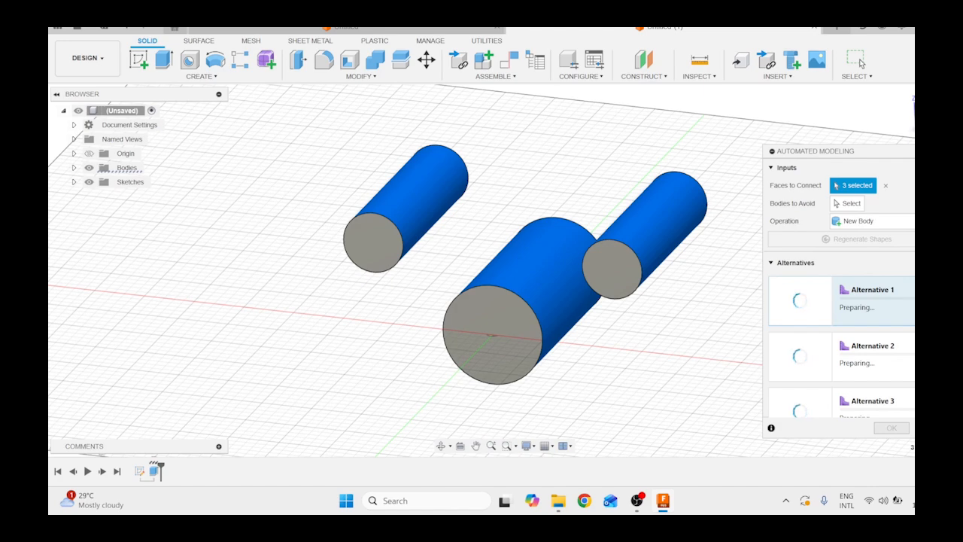
Choose Alternative 4 of the generated connecting shapes, raise its shape slider to the maximum and create the body.
scroll(840, 290, "down", 2)
scroll(840, 290, "down", 3)
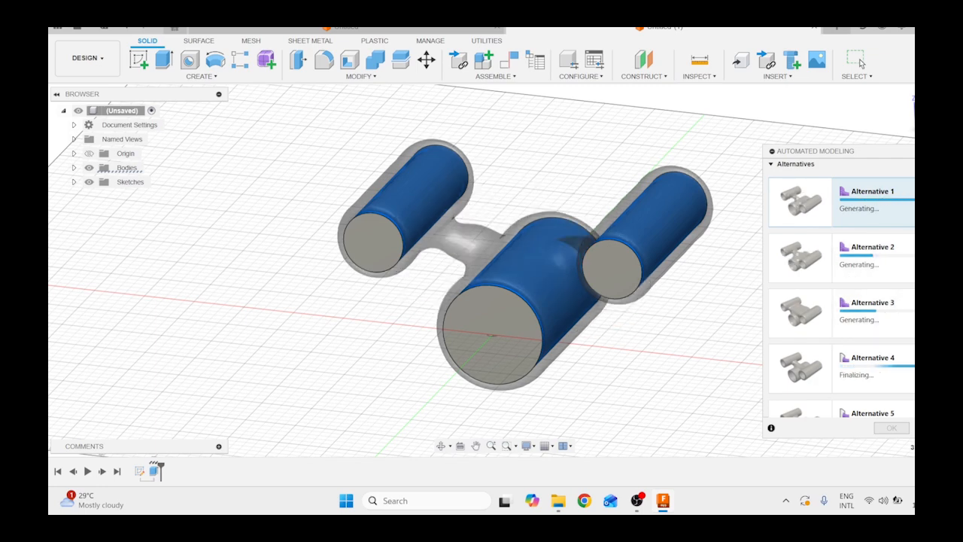
scroll(852, 279, "down", 1)
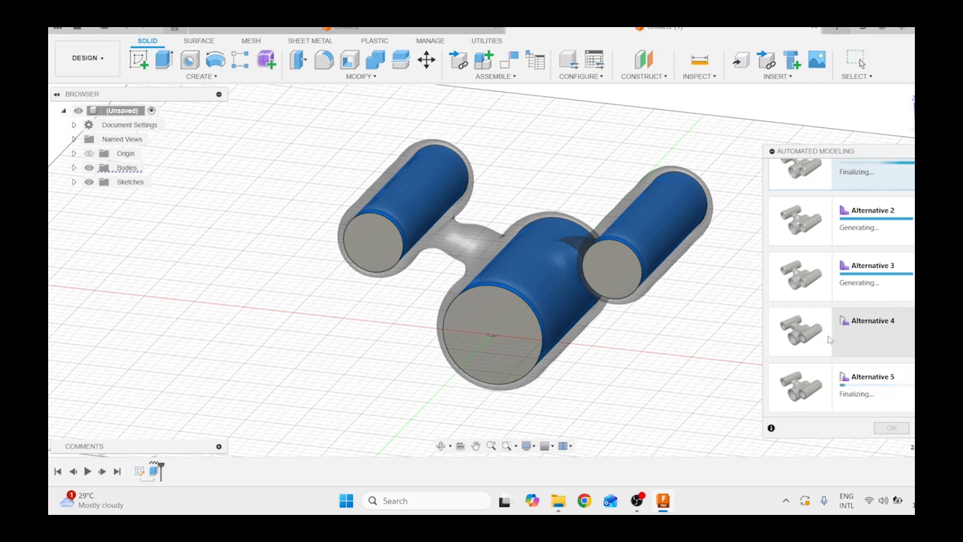
left_click(808, 335)
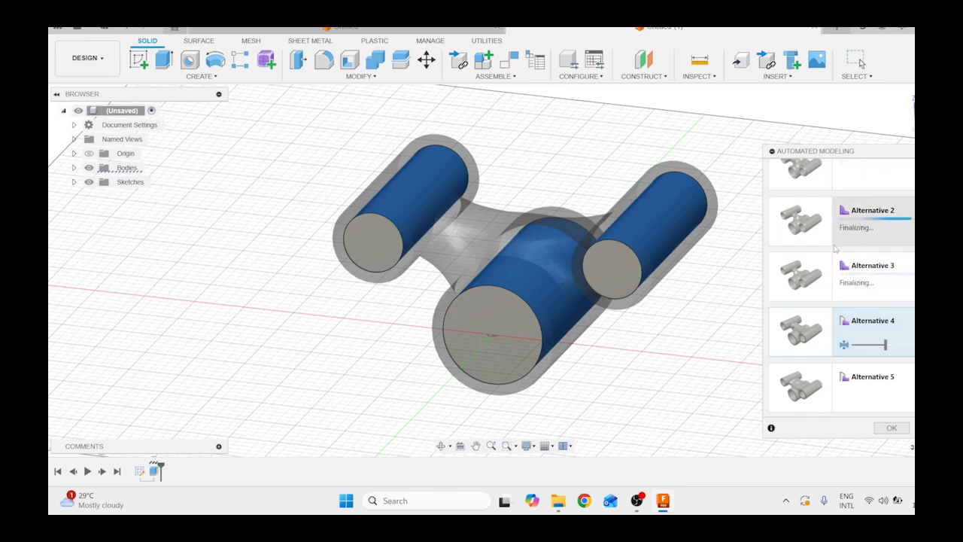
mouse_move(886, 347)
left_mouse_down()
mouse_move(871, 347)
mouse_move(901, 347)
left_mouse_up()
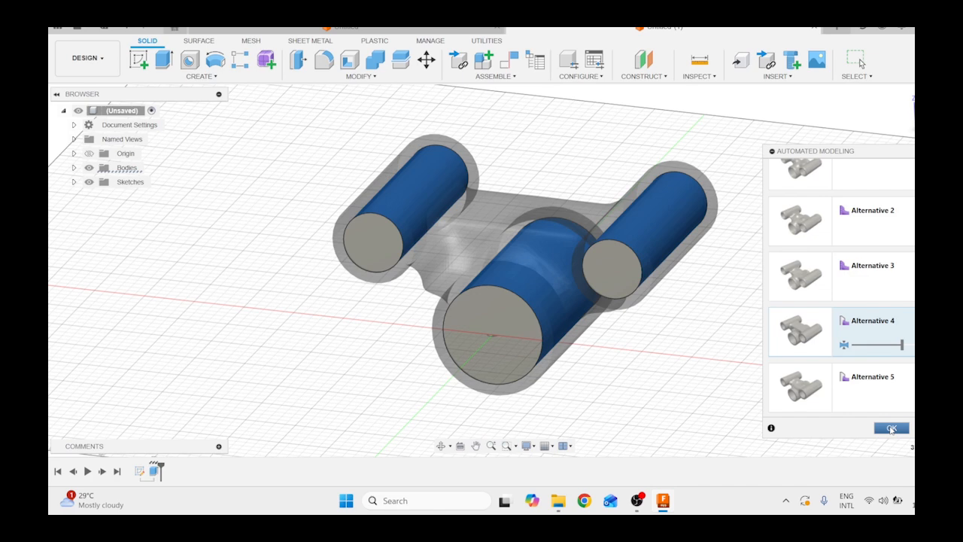
left_click(891, 428)
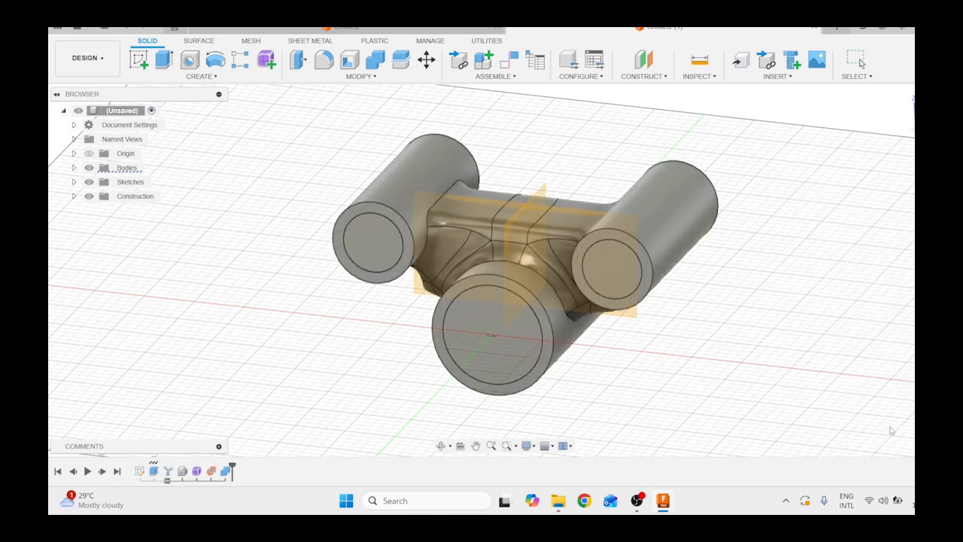
Hide the construction planes created with the connecting shape.
middle_click_drag(797, 203, 762, 203, "shift")
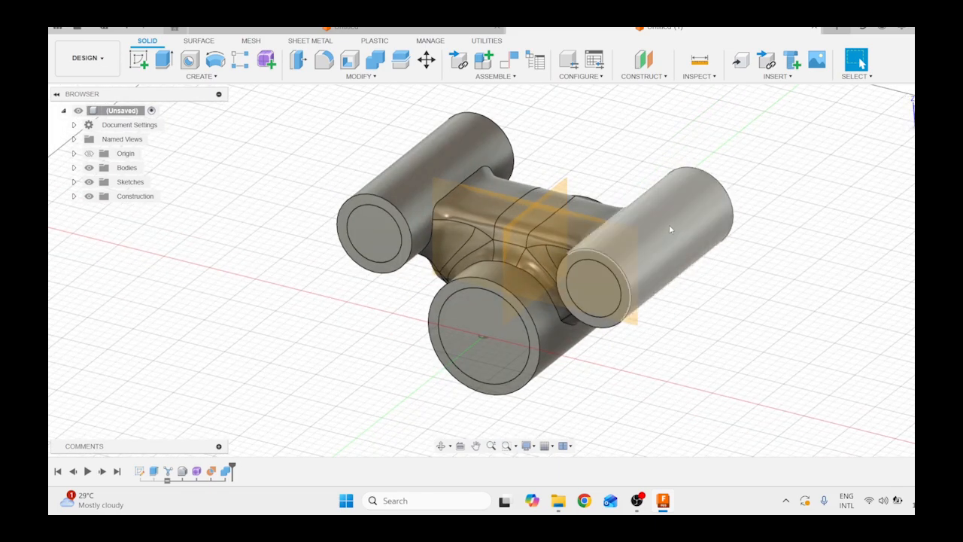
left_click(88, 196)
left_click(89, 196)
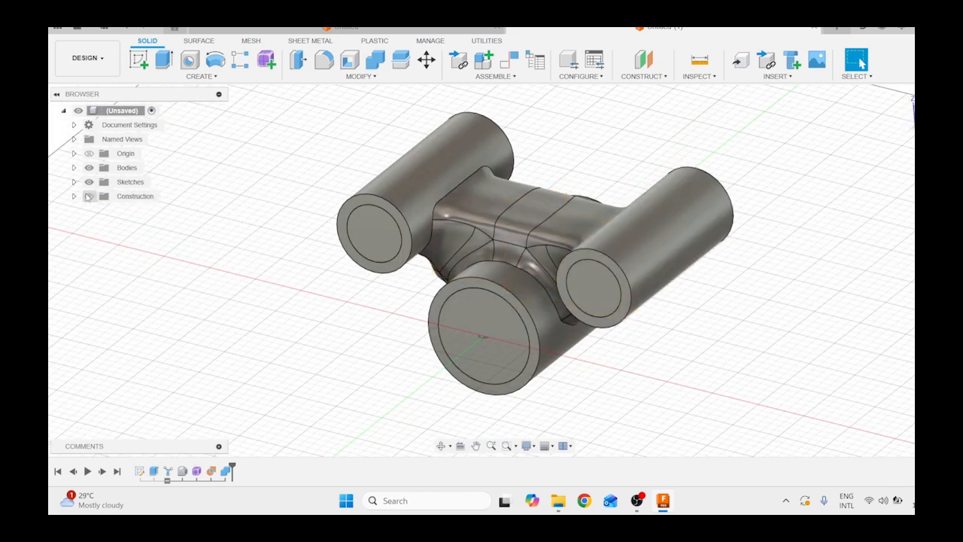
Hide the three original cylinder bodies, Body1, Body2 and Body3, leaving only the connecting body shown.
left_click(74, 167)
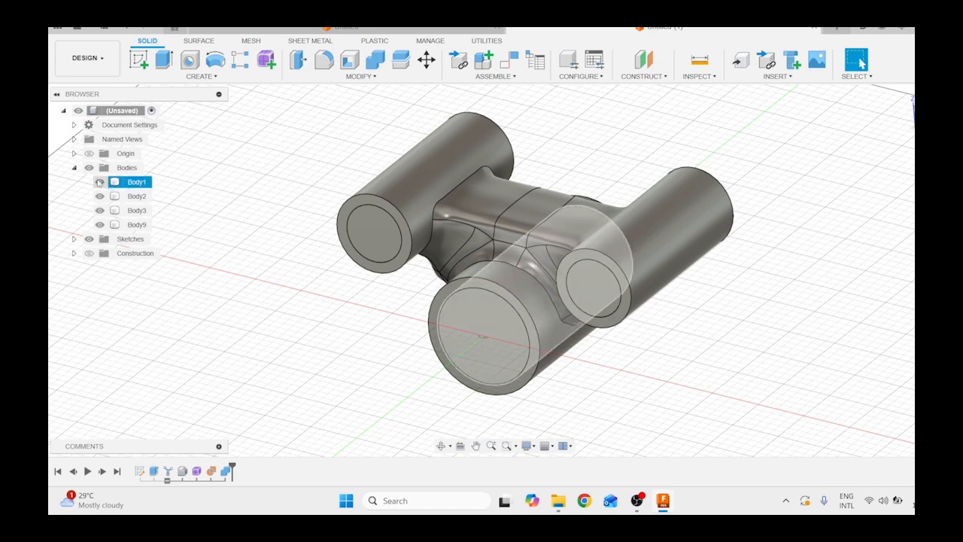
left_click(99, 181)
left_click(100, 196)
left_click(100, 211)
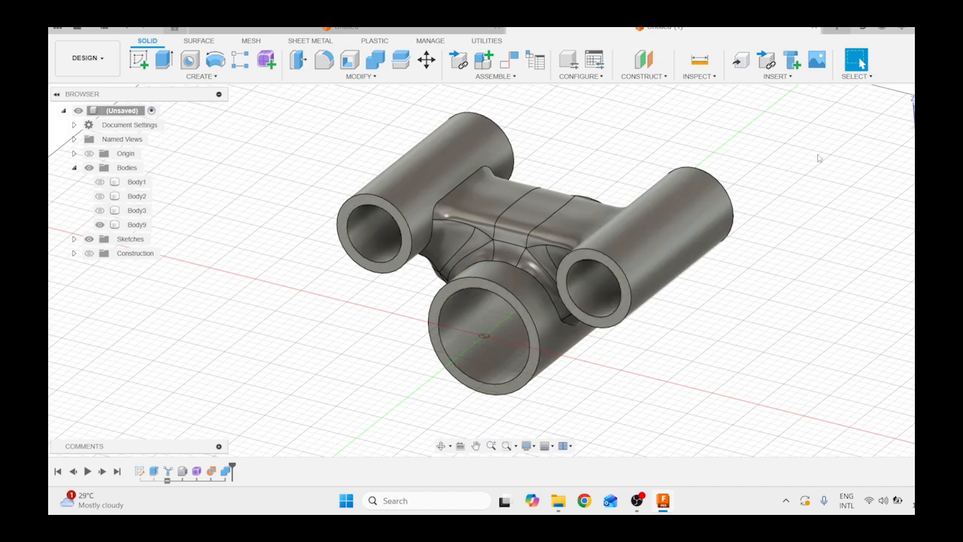
Assign a red plastic physical material from the Fusion Material Library to the connecting body.
mouse_move(504, 270)
middle_mouse_down("shift")
mouse_move(564, 218)
mouse_move(568, 230)
mouse_move(617, 211)
middle_mouse_up("shift")
middle_click_drag(527, 301, 531, 331, "shift")
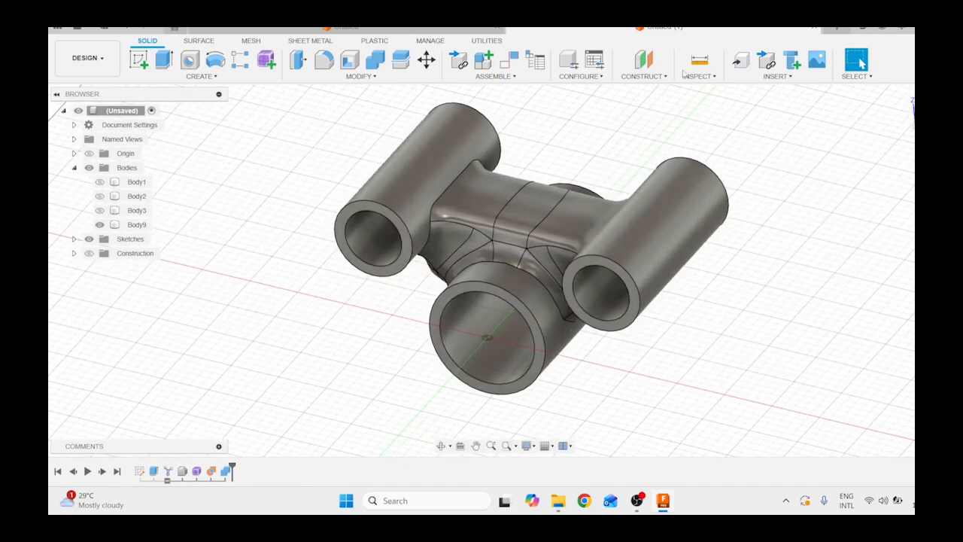
left_click(360, 78)
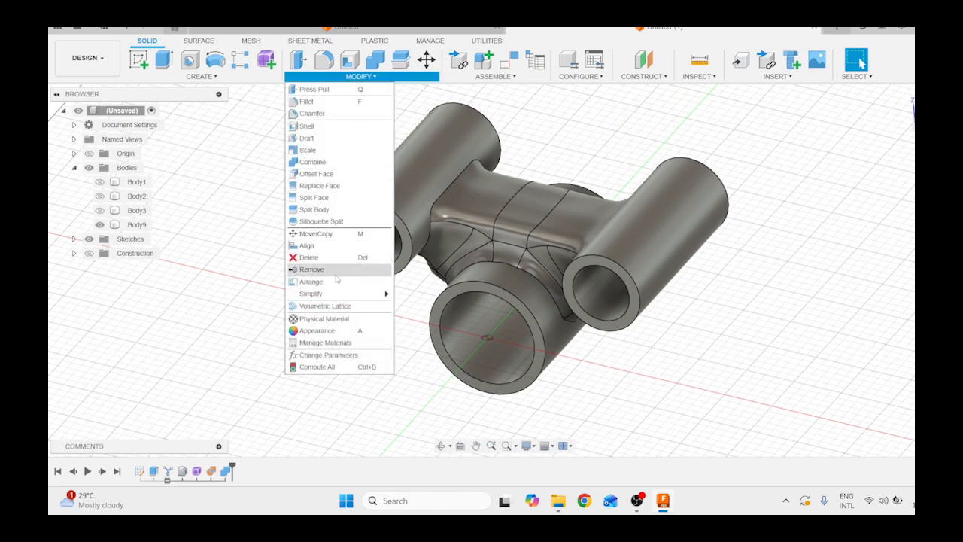
key("Escape")
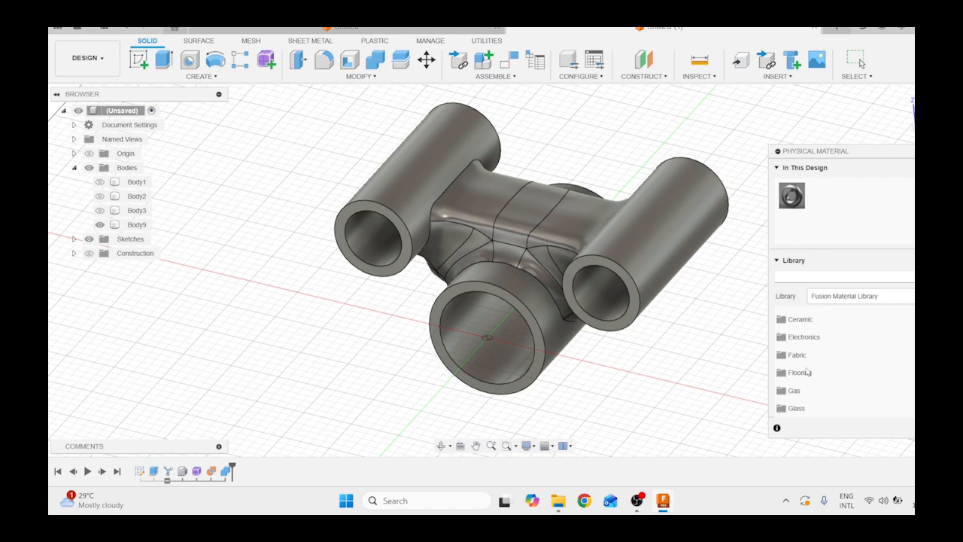
scroll(811, 381, "down", 1)
scroll(810, 381, "up", 1)
scroll(807, 369, "down", 2)
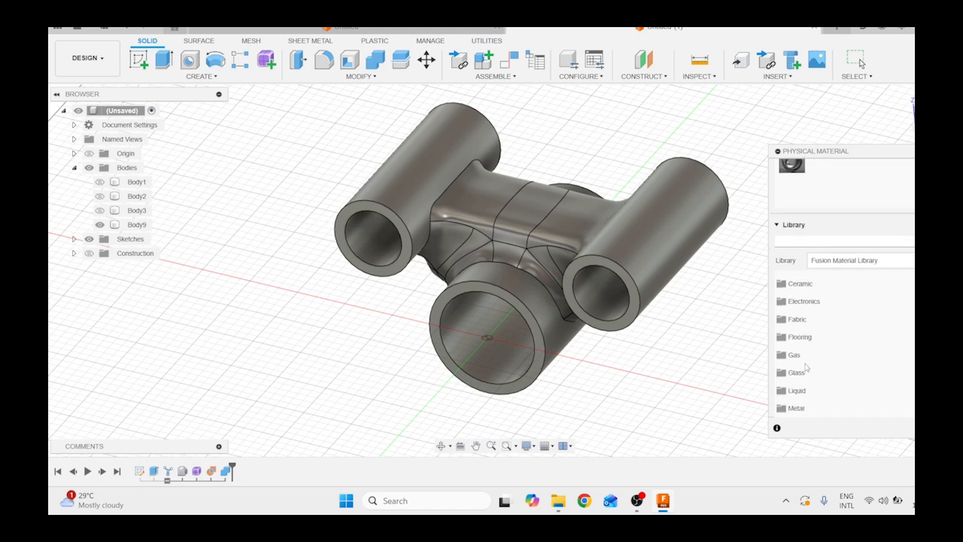
scroll(803, 363, "down", 1)
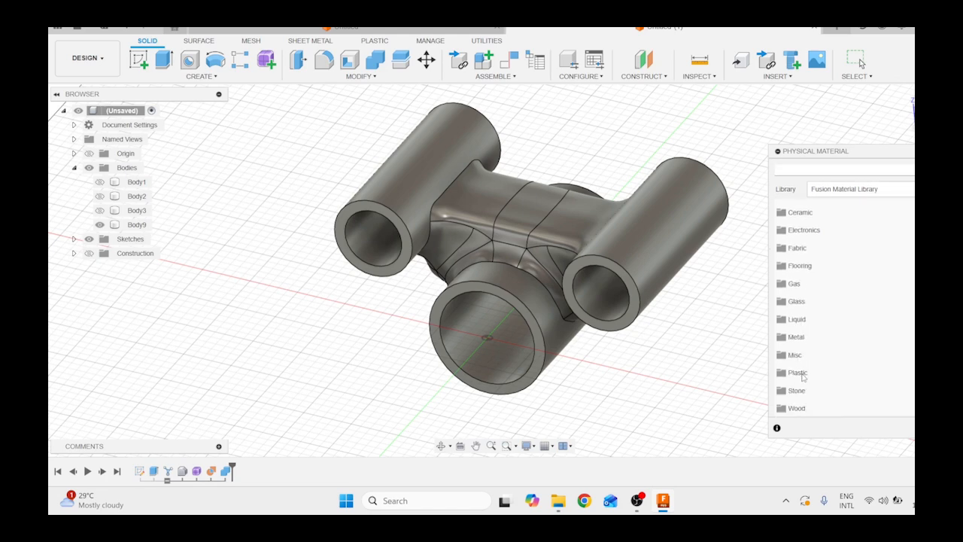
scroll(807, 369, "down", 9)
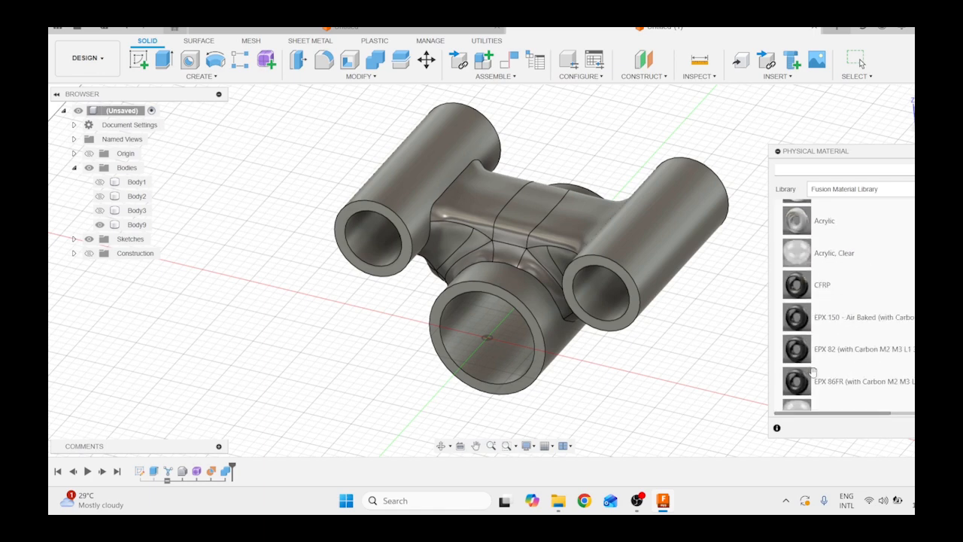
scroll(810, 368, "down", 3)
left_click_drag(803, 362, 679, 266)
key("Escape")
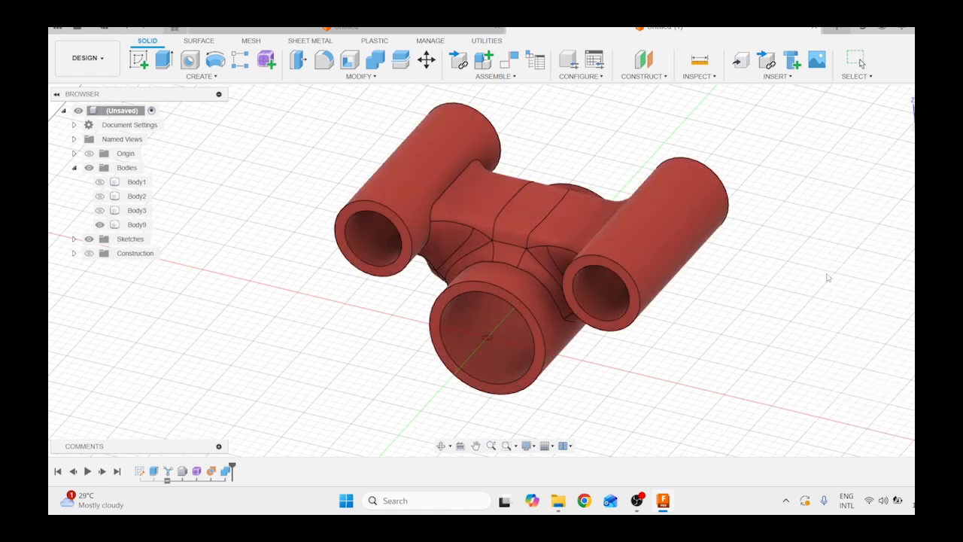
Show the three original cylinder bodies inside the red connecting body and hide them again.
left_click(100, 210)
left_click(99, 196)
left_click(99, 182)
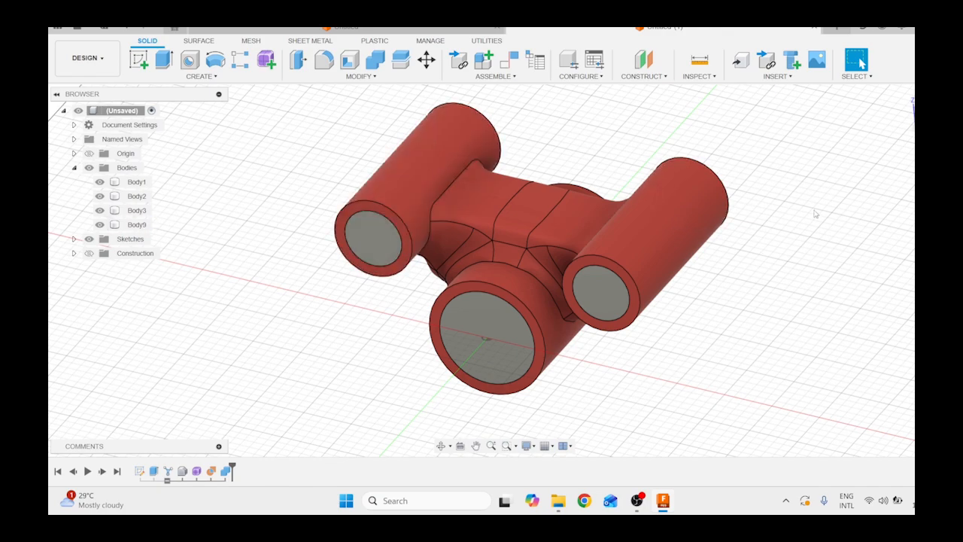
middle_click_drag(503, 262, 391, 250, "shift")
left_click(99, 210)
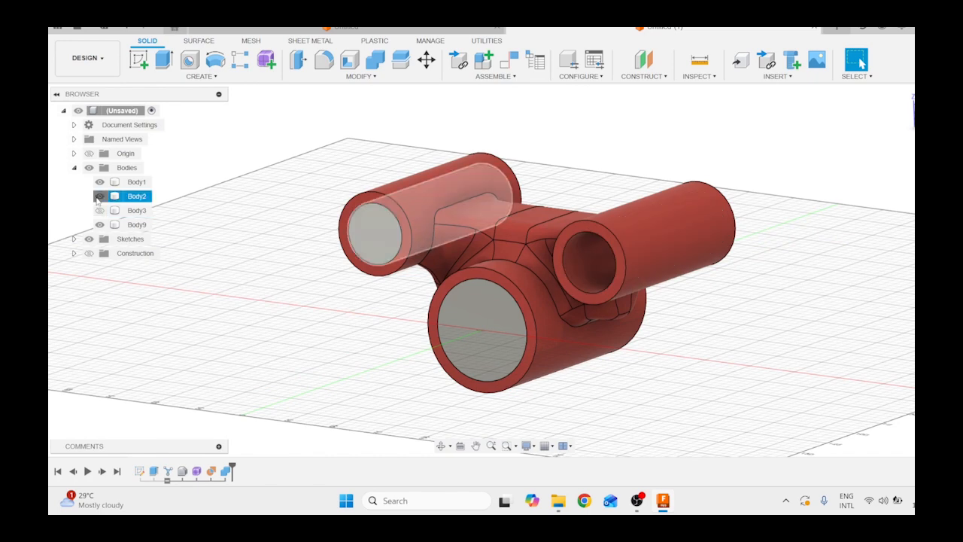
left_click(99, 195)
left_click(99, 182)
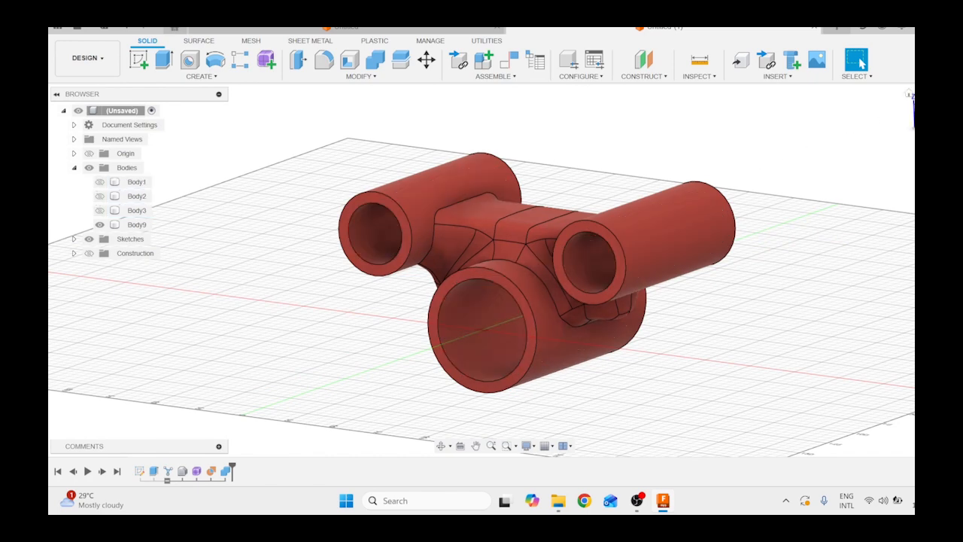
left_click_drag(909, 113, 914, 91)
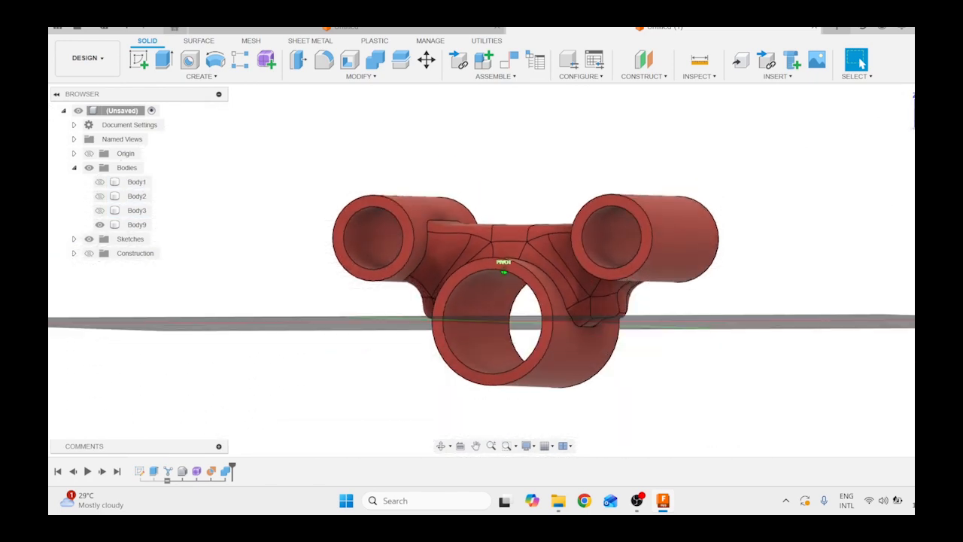
mouse_move(503, 271)
middle_mouse_down("shift")
mouse_move(493, 283)
mouse_move(519, 358)
mouse_move(516, 322)
mouse_move(491, 336)
middle_mouse_up("shift")
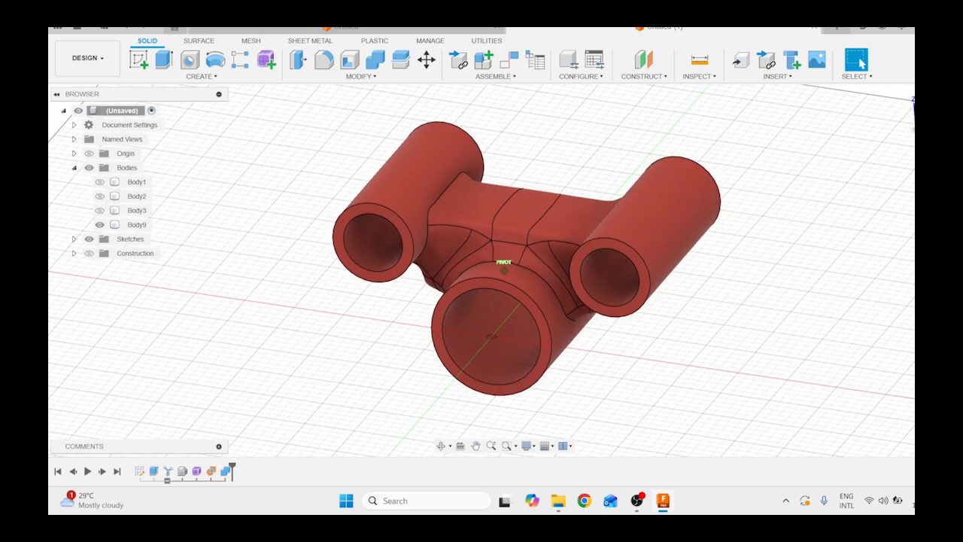
mouse_move(490, 337)
middle_mouse_down("shift")
mouse_move(499, 297)
mouse_move(501, 324)
mouse_move(519, 331)
mouse_move(488, 335)
middle_mouse_up("shift")
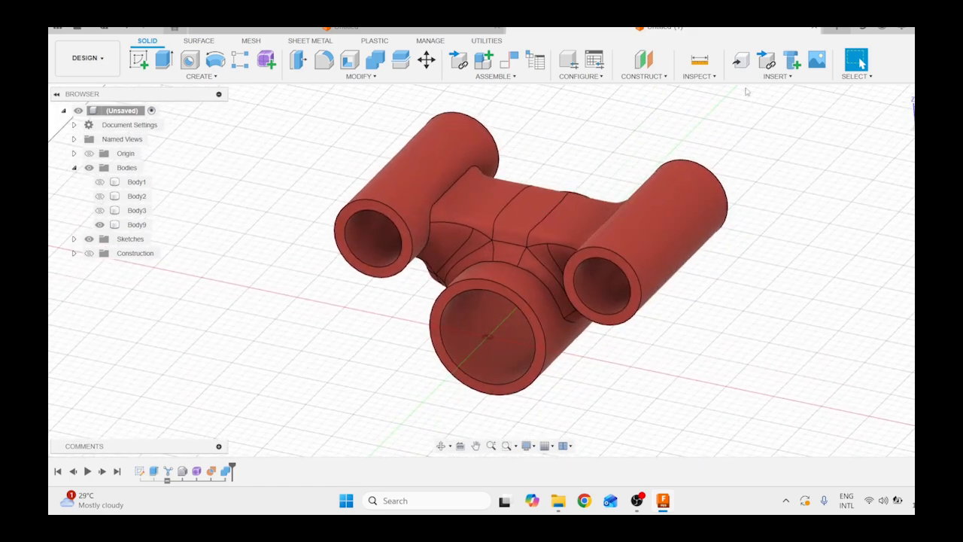